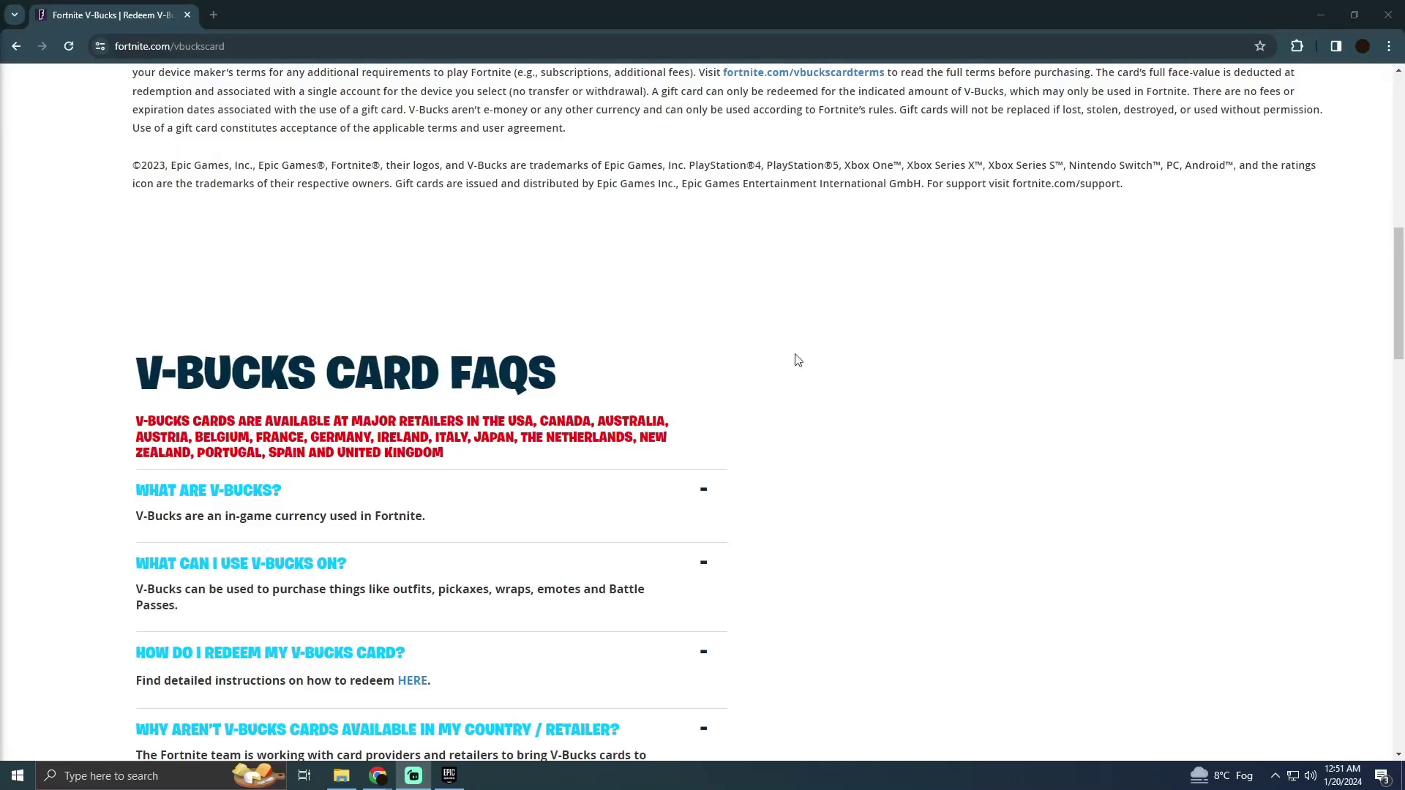
pyautogui.scroll(-3, 910, 364)
pyautogui.scroll(2, 919, 378)
pyautogui.scroll(10, 920, 379)
pyautogui.scroll(1, 917, 375)
pyautogui.scroll(3, 917, 374)
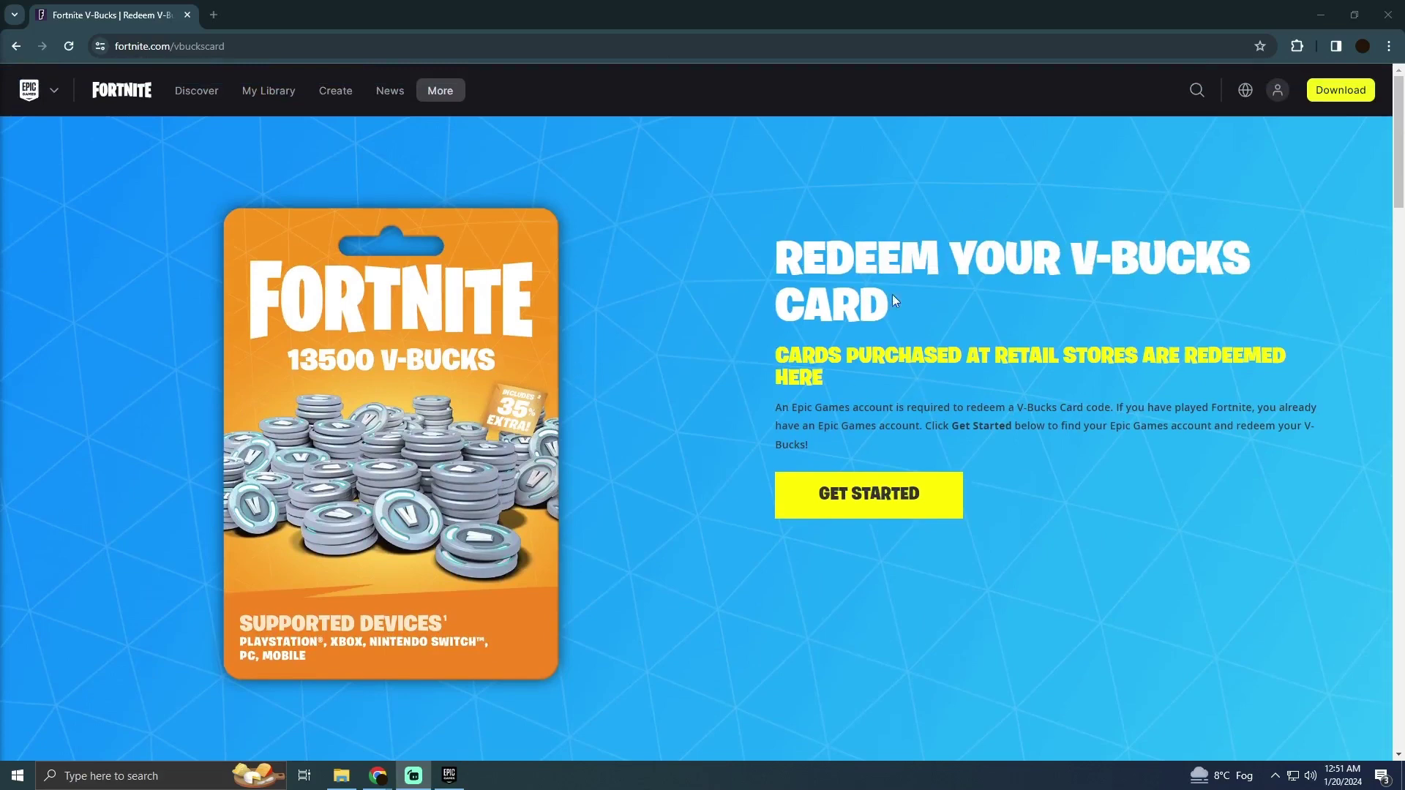
pyautogui.scroll(-2, 473, 384)
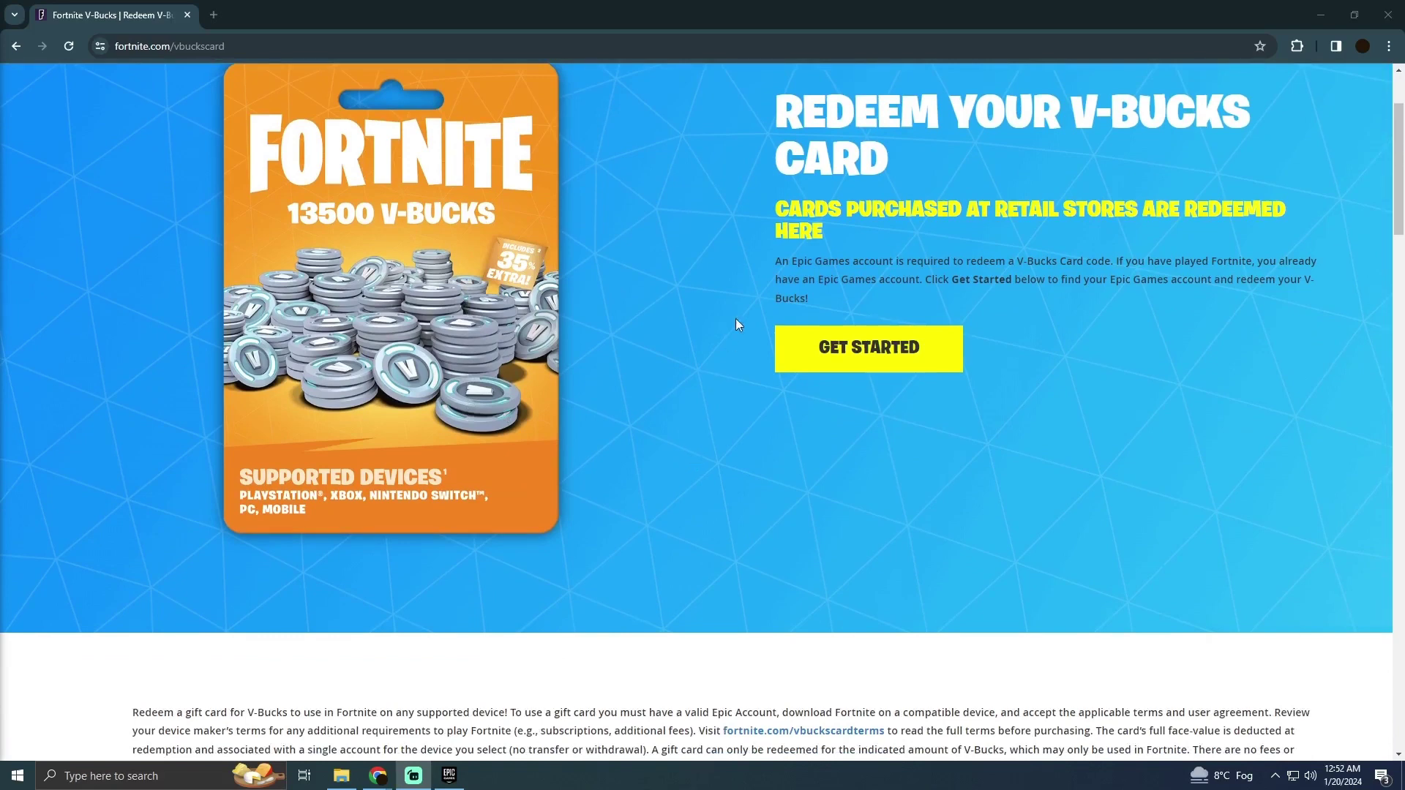
pyautogui.scroll(-2, 745, 341)
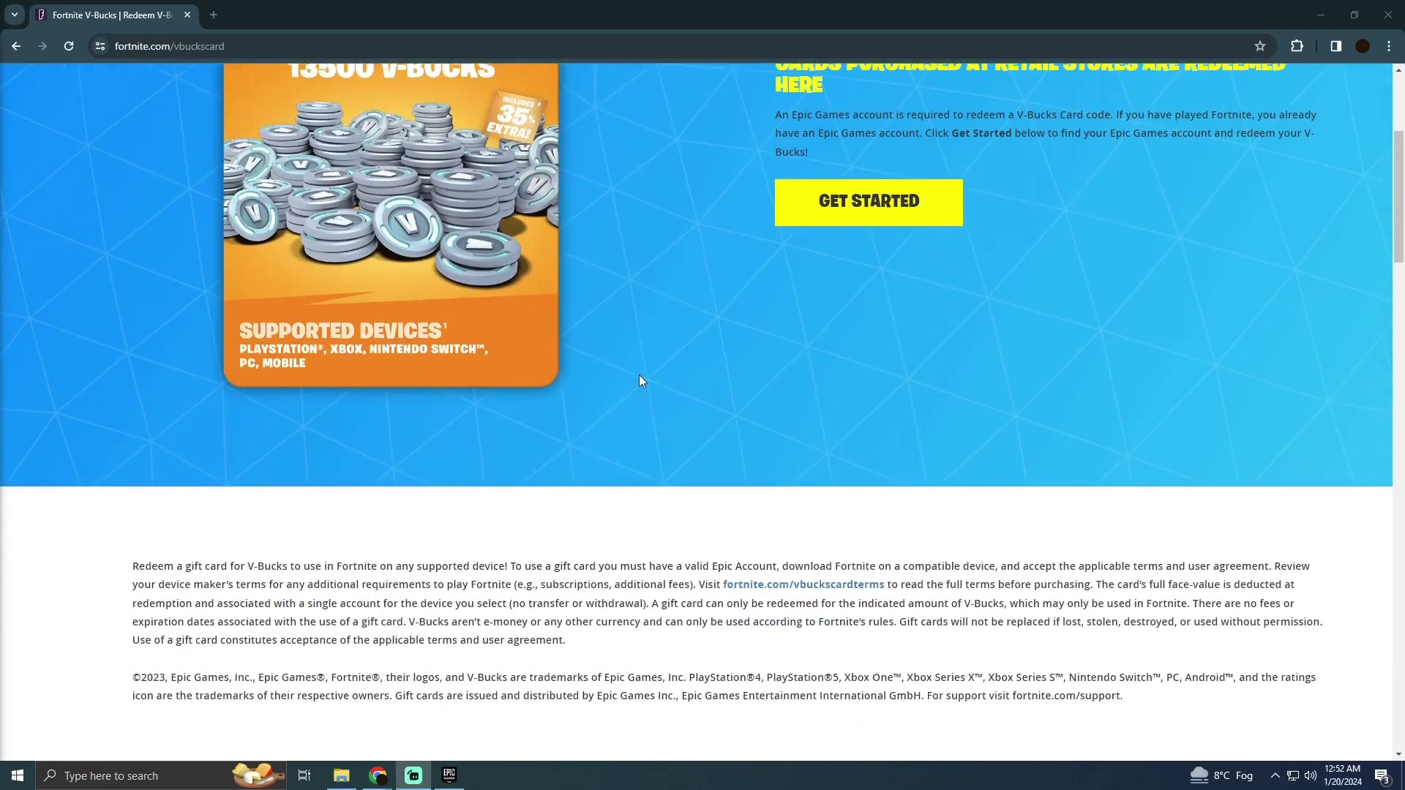
pyautogui.scroll(-2, 624, 376)
pyautogui.scroll(-4, 616, 373)
pyautogui.scroll(-3, 611, 368)
pyautogui.scroll(-2, 611, 363)
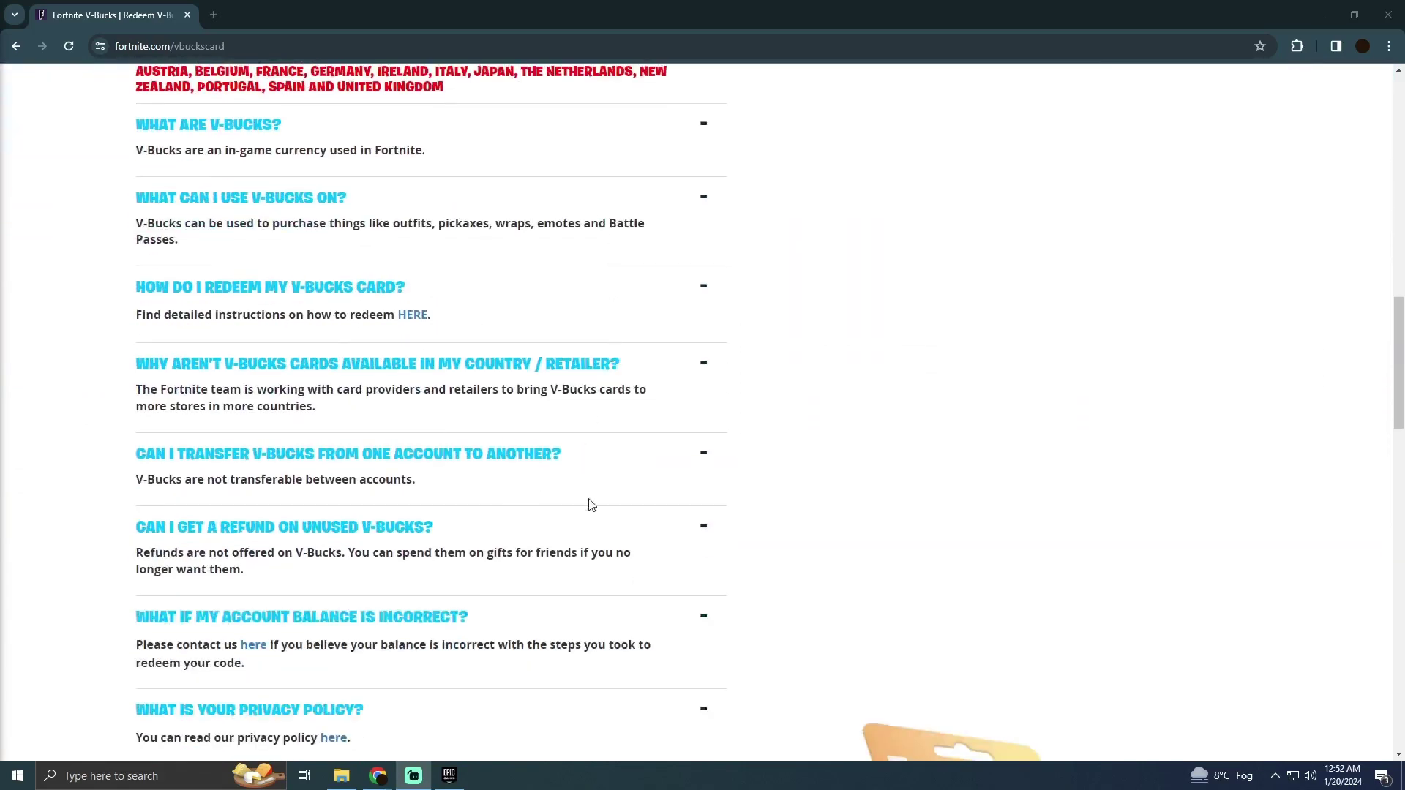
# - Bring up the S.T.A.L.K.E.R. 2 checkout and choose Credit Card under Other Payment Methods
pyautogui.click(458, 777)
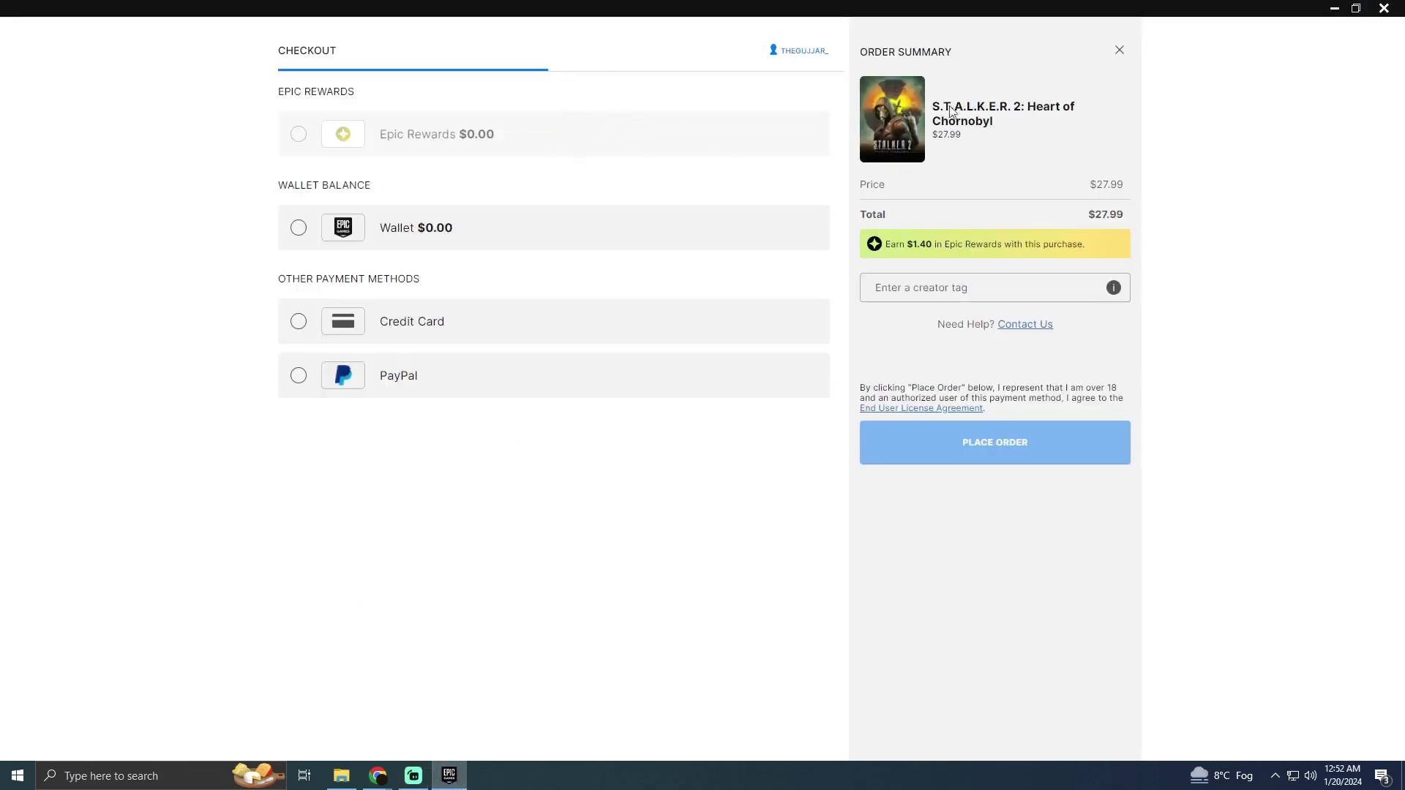
pyautogui.click(298, 322)
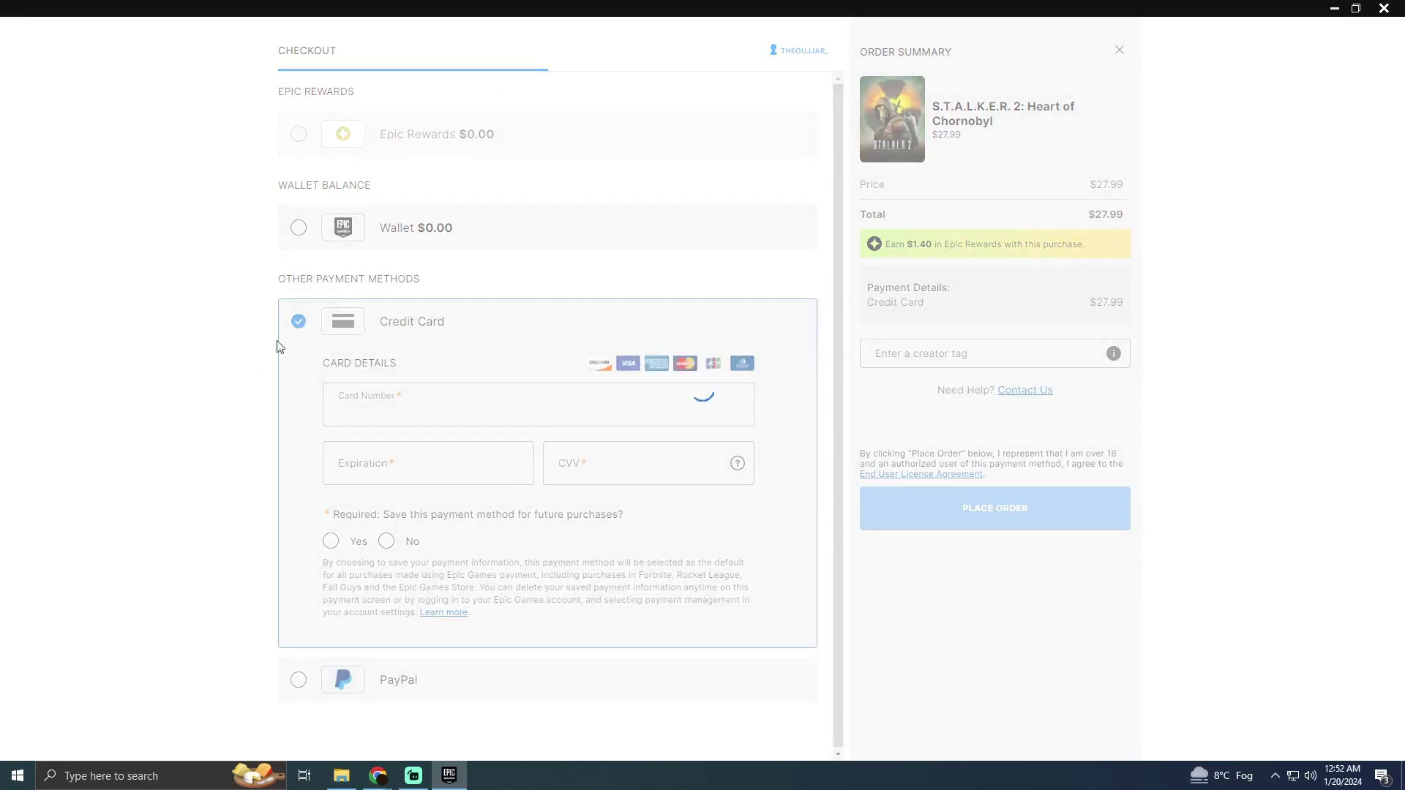